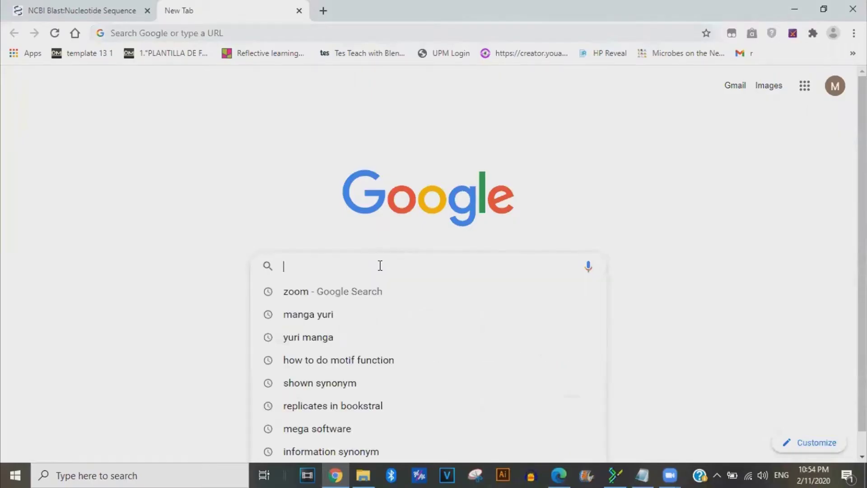
# Search the web for MEGA and go to the megasoftware.net website.
pyautogui.write('MEGA')
pyautogui.press('Return')
pyautogui.click(181, 188)
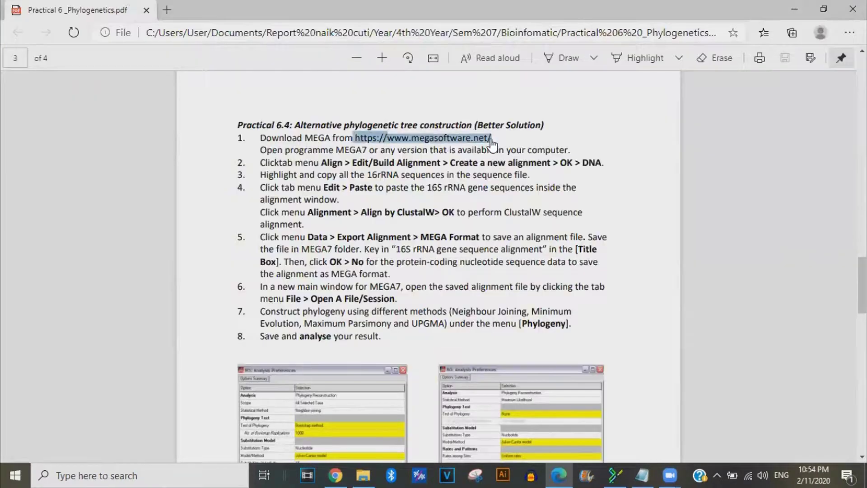
pyautogui.click(491, 143)
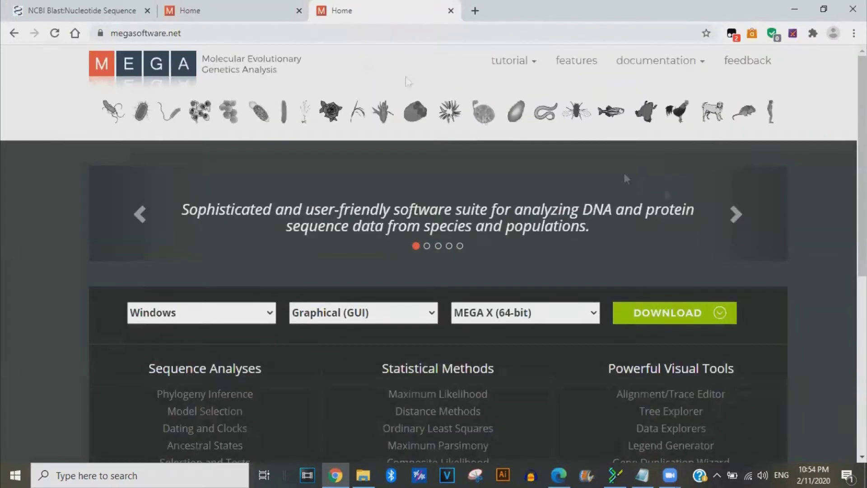
# Download MEGA X for Windows, accepting the agreement and giving a university institution on the form.
pyautogui.click(697, 317)
pyautogui.scroll(-15, 587, 289)
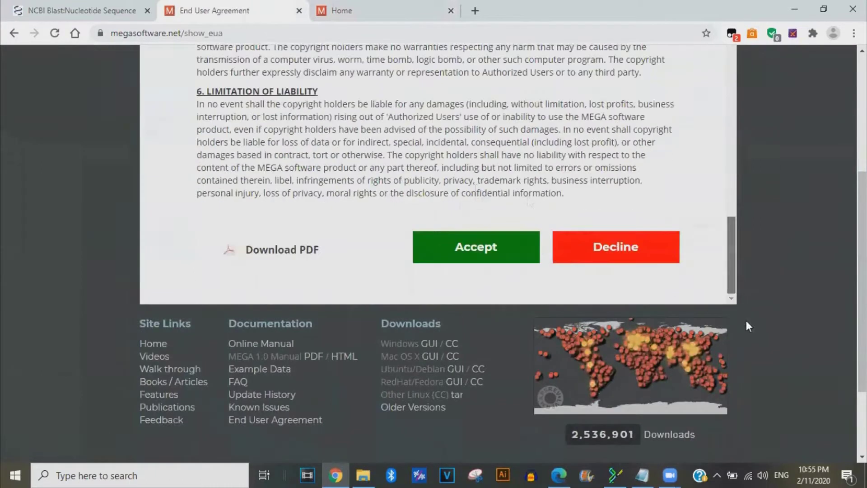
pyautogui.click(490, 257)
pyautogui.scroll(-10, 493, 258)
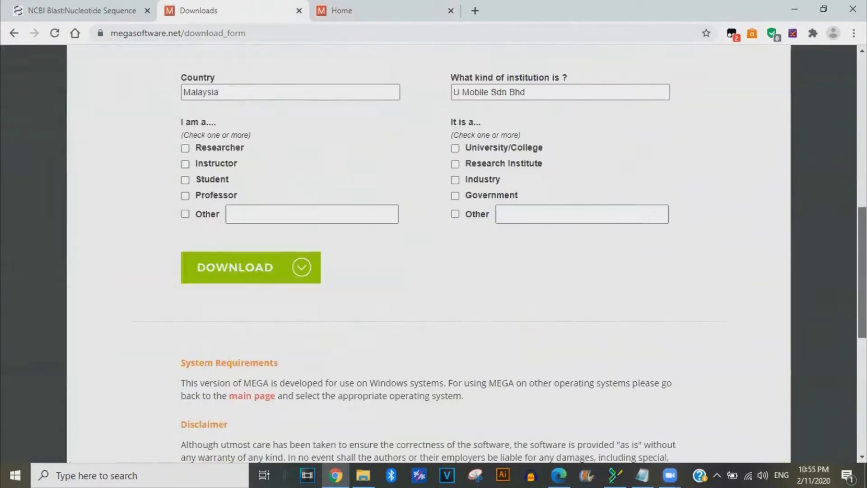
pyautogui.click(455, 149)
pyautogui.hotkey('shift', 'Tab')
pyautogui.write('U')
pyautogui.press('Down')
pyautogui.press('Return')
pyautogui.click(273, 280)
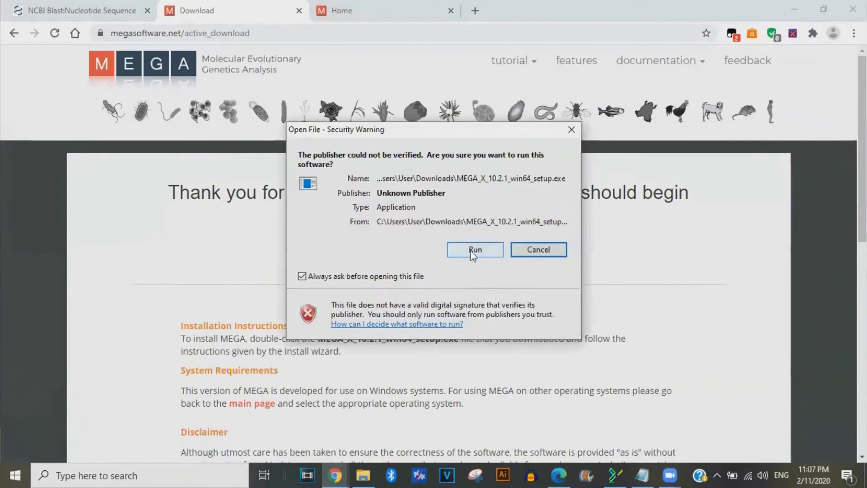
# Run the MEGA X installer, accept its licence and install with the default options.
pyautogui.click(472, 251)
pyautogui.click(306, 300)
pyautogui.click(492, 338)
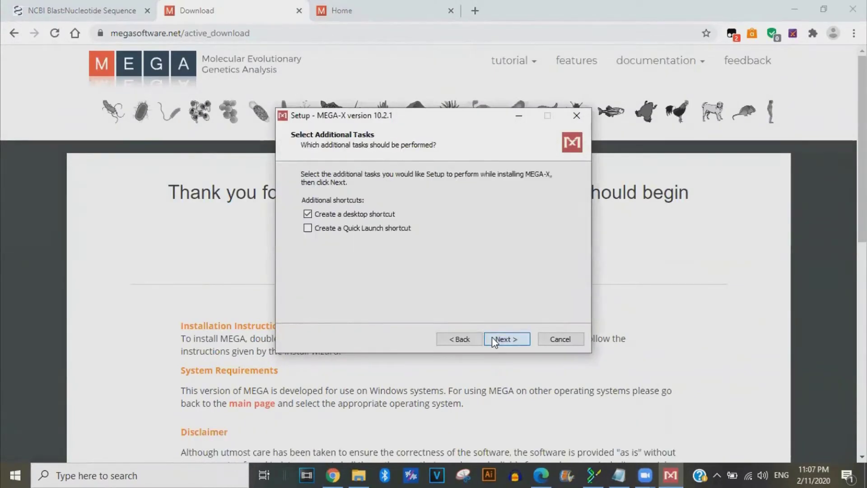
pyautogui.click(492, 337)
pyautogui.click(494, 339)
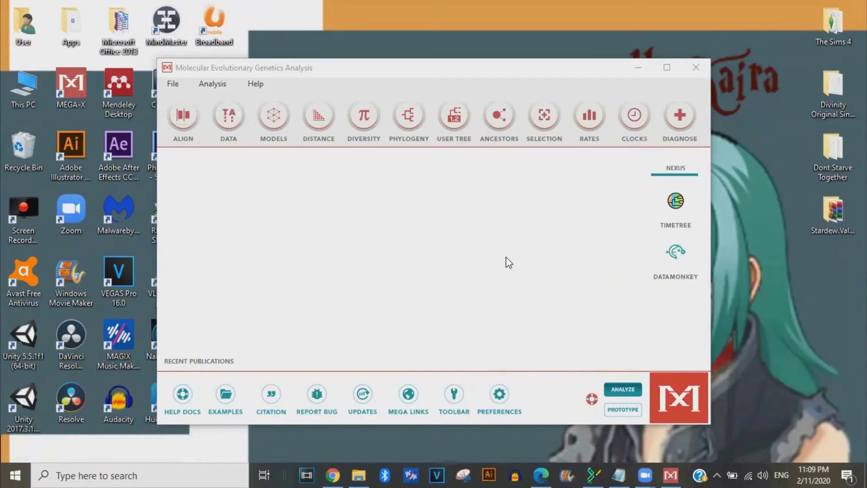
# Create a new DNA alignment via Align > Edit/Build Alignment in Alignment Explorer.
pyautogui.click(183, 115)
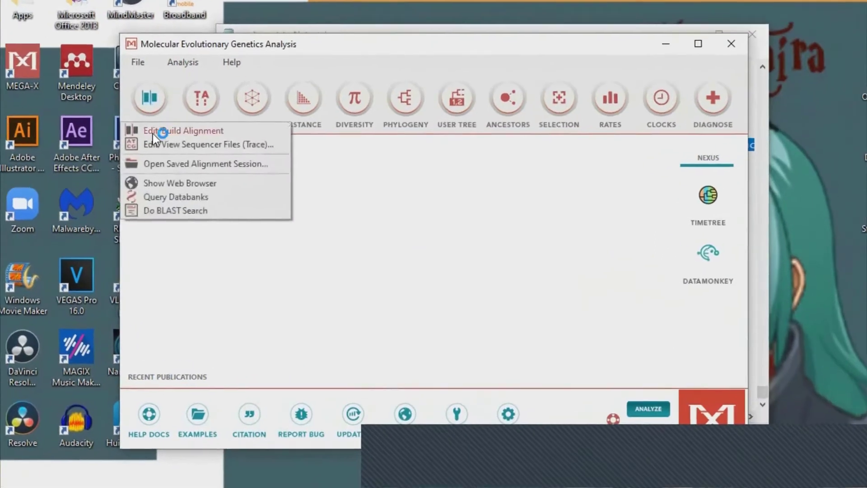
pyautogui.click(193, 148)
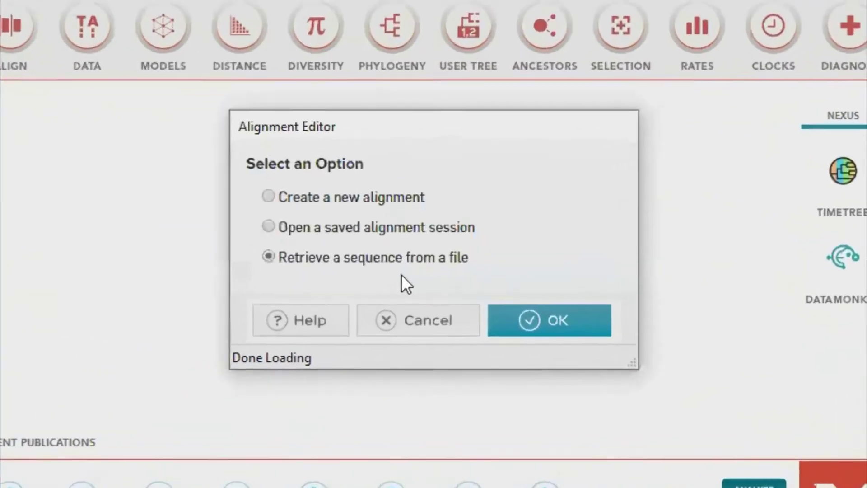
pyautogui.click(332, 197)
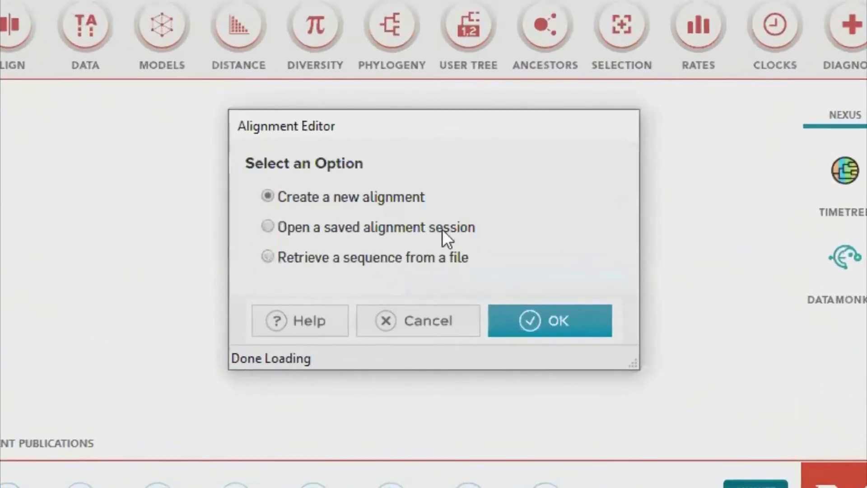
pyautogui.click(527, 315)
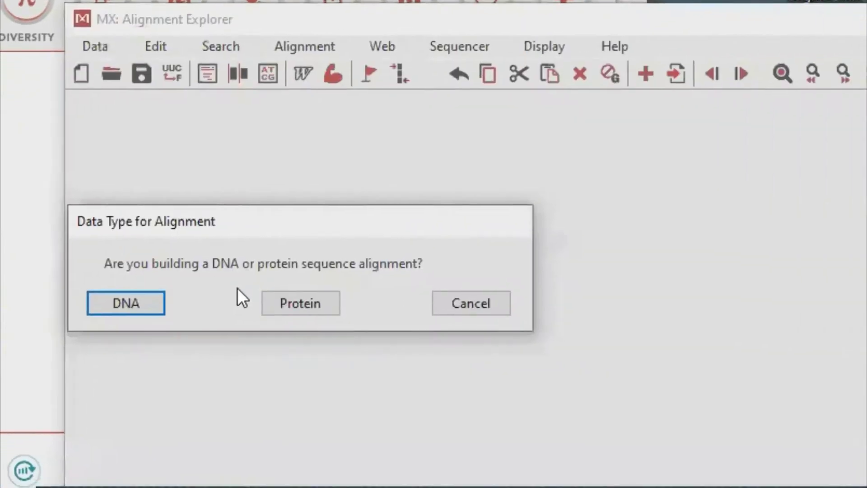
pyautogui.click(145, 297)
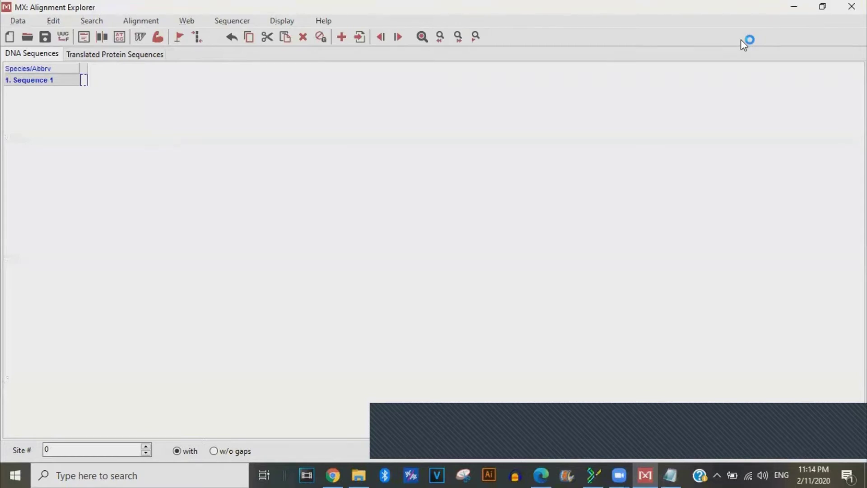
# Copy all the sequence text from seqdump.txt in Notepad.
pyautogui.click(673, 472)
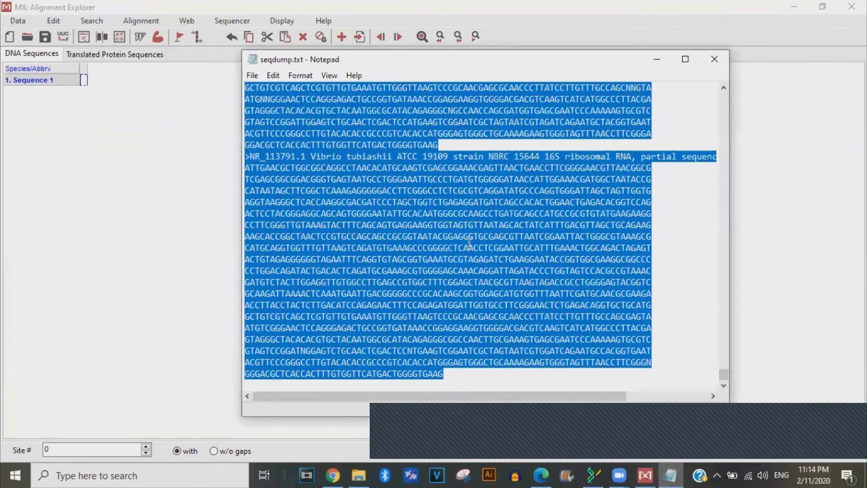
pyautogui.click(436, 175)
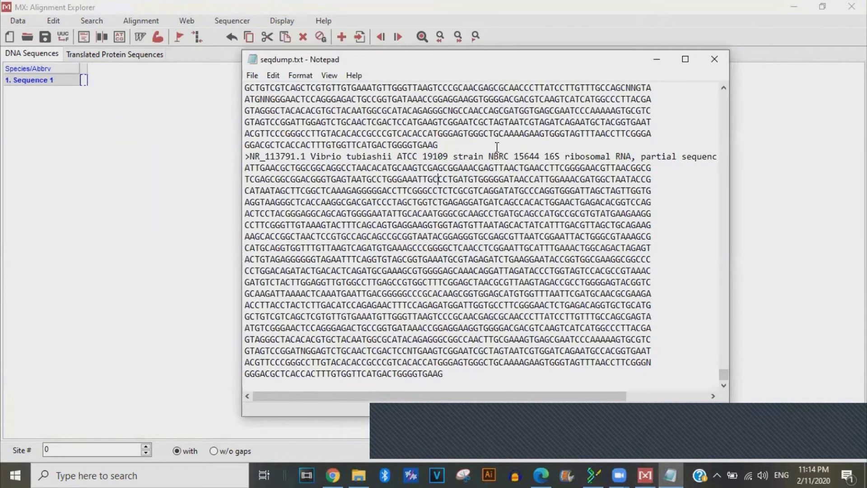
pyautogui.hotkey('ctrl', 'a')
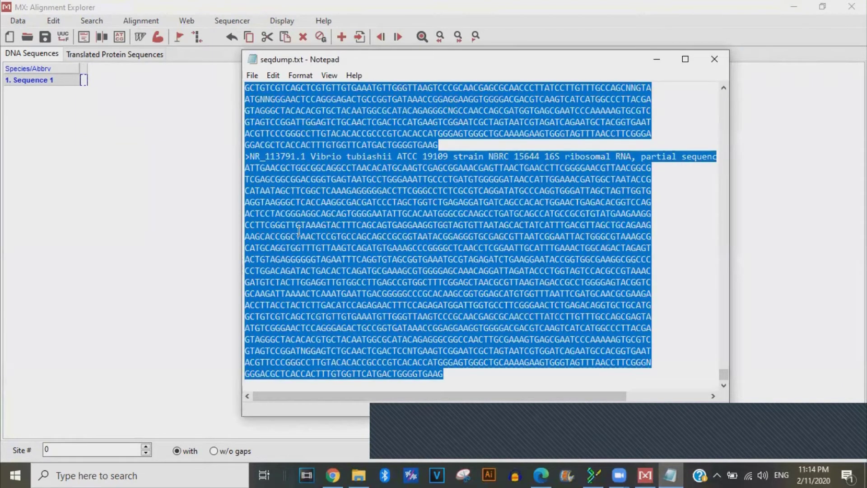
pyautogui.hotkey('ctrl', 'c')
# Paste the copied 16S rRNA sequences into the Alignment Explorer.
pyautogui.click(58, 67)
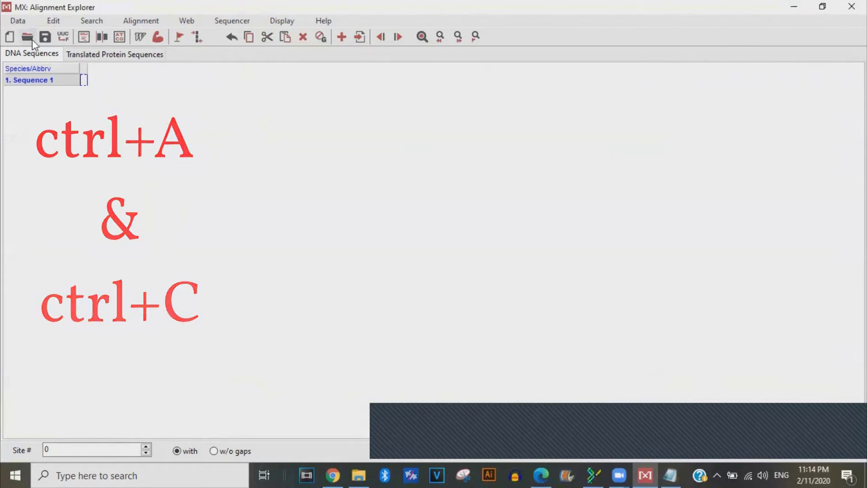
pyautogui.click(56, 21)
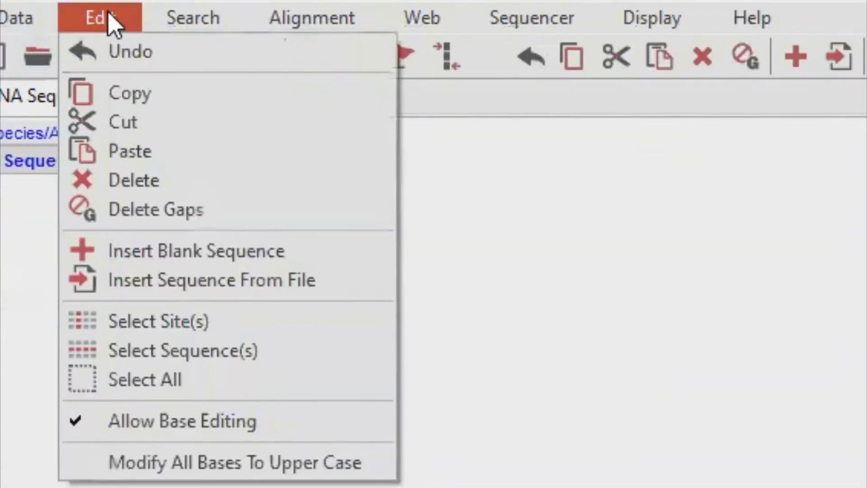
pyautogui.click(136, 154)
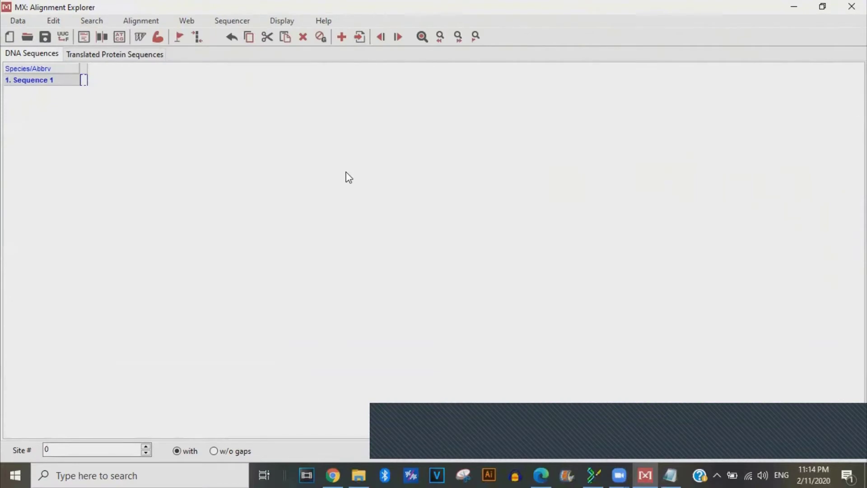
pyautogui.hotkey('ctrl', 'v')
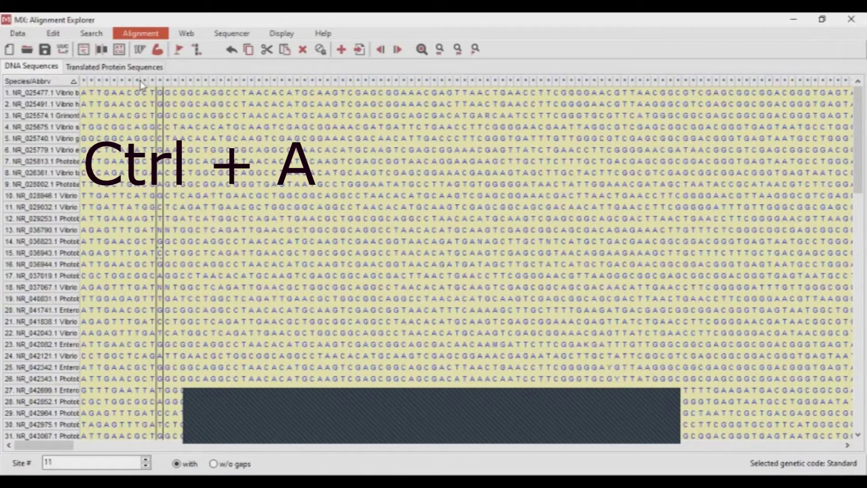
# Align all sequences with MUSCLE using default settings and dismiss the empty-sequence notice.
pyautogui.hotkey('ctrl', 'a')
pyautogui.click(150, 34)
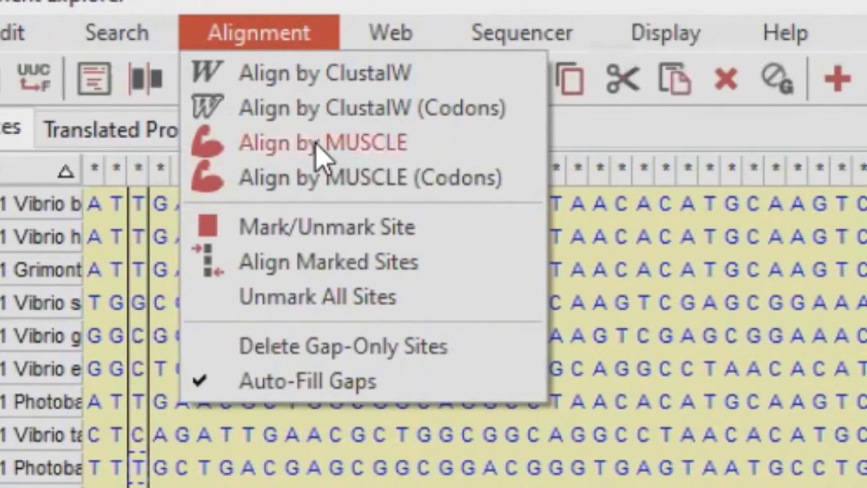
pyautogui.click(317, 149)
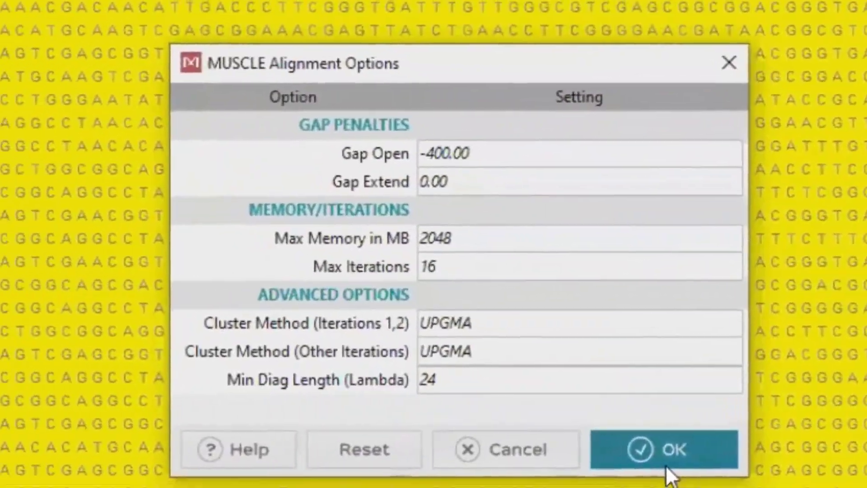
pyautogui.click(630, 465)
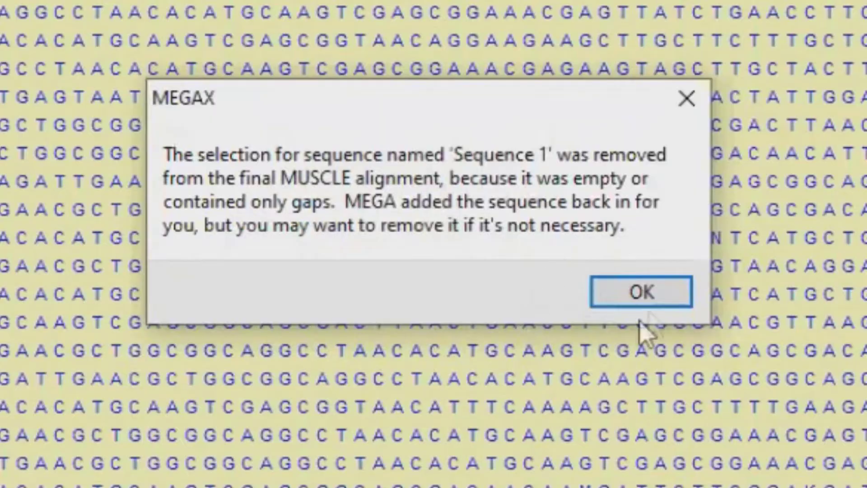
pyautogui.click(517, 263)
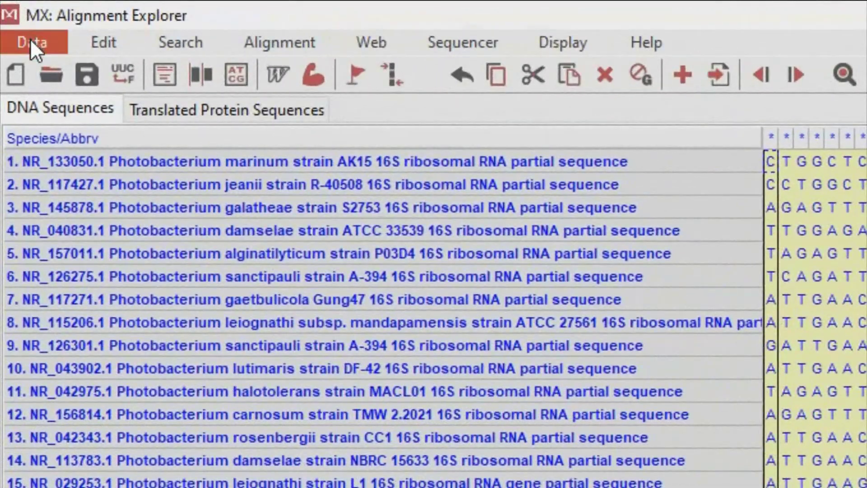
# Export the alignment in MEGA format as '16S rRNA gene sequence alignment'.
pyautogui.click(30, 40)
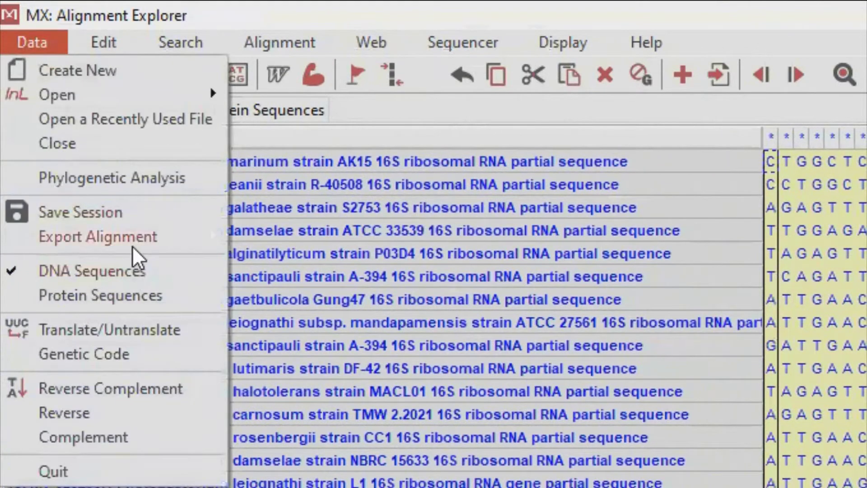
pyautogui.moveTo(134, 247)
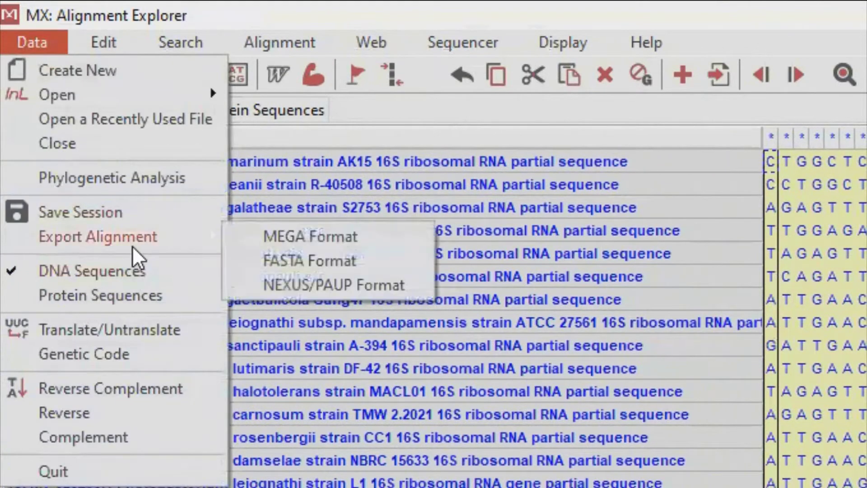
pyautogui.click(357, 239)
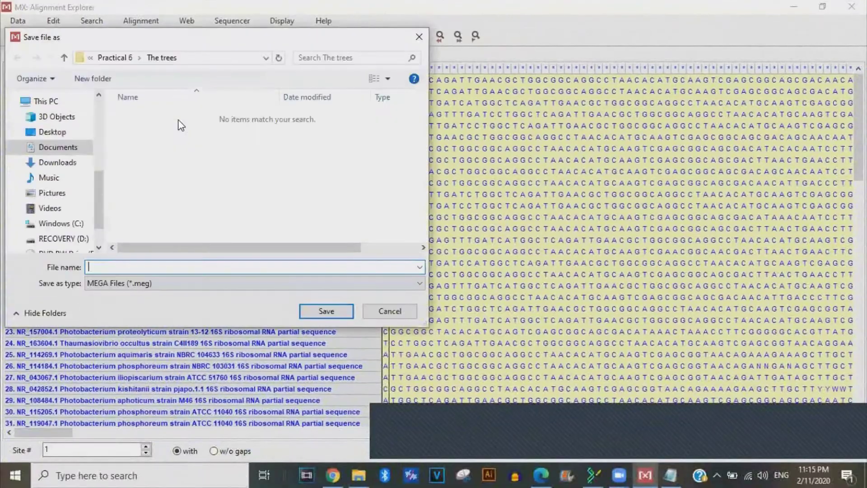
pyautogui.hotkey('alt', 'Tab')
pyautogui.moveTo(397, 248); pyautogui.dragTo(512, 251)
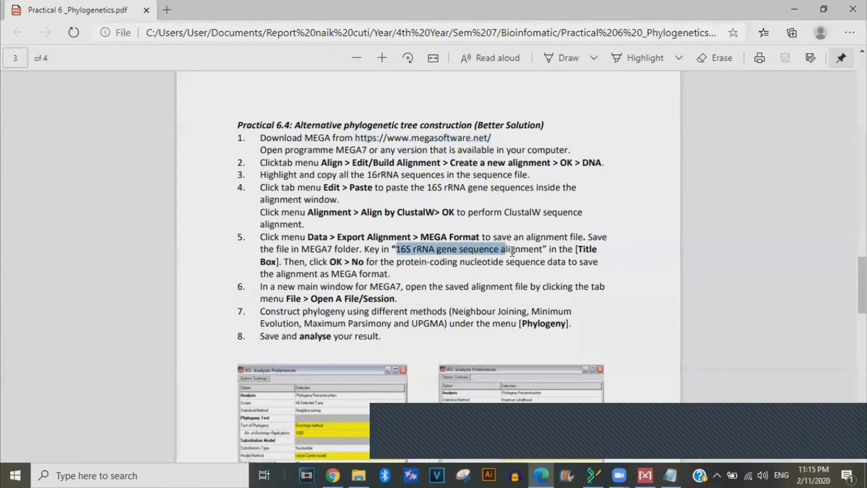
pyautogui.hotkey('ctrl', 'c')
pyautogui.hotkey('alt', 'Tab')
pyautogui.hotkey('ctrl', 'v')
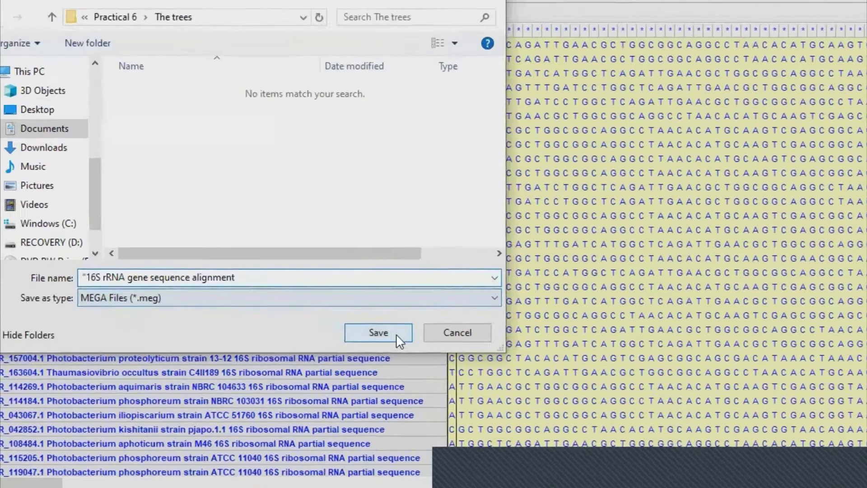
pyautogui.click(449, 356)
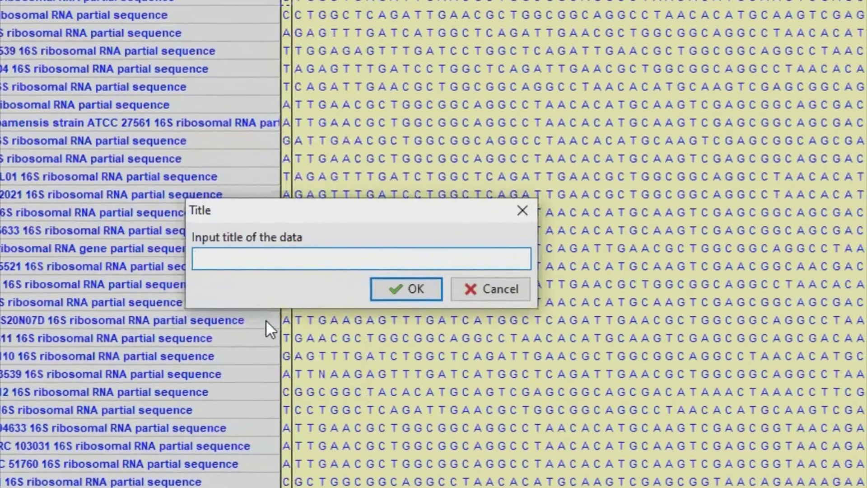
# Give it the data title '16S rRNA gene sequence alignment' and mark it non-protein-coding.
pyautogui.hotkey('ctrl', 'v')
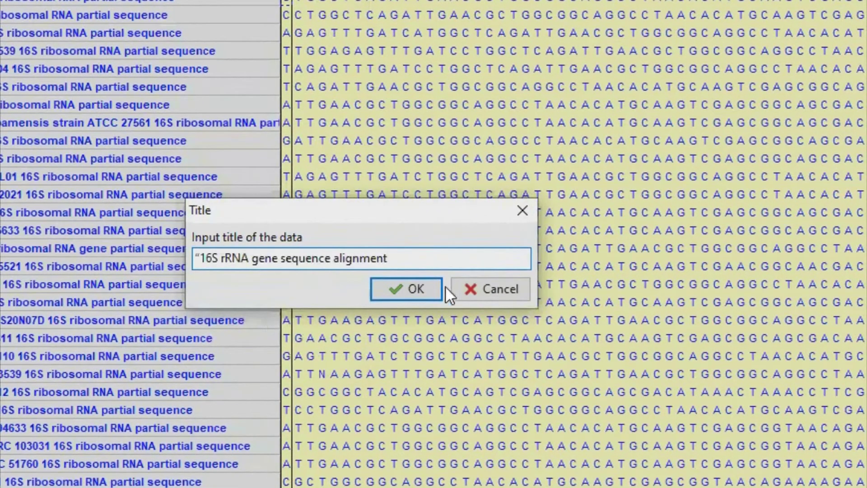
pyautogui.click(385, 292)
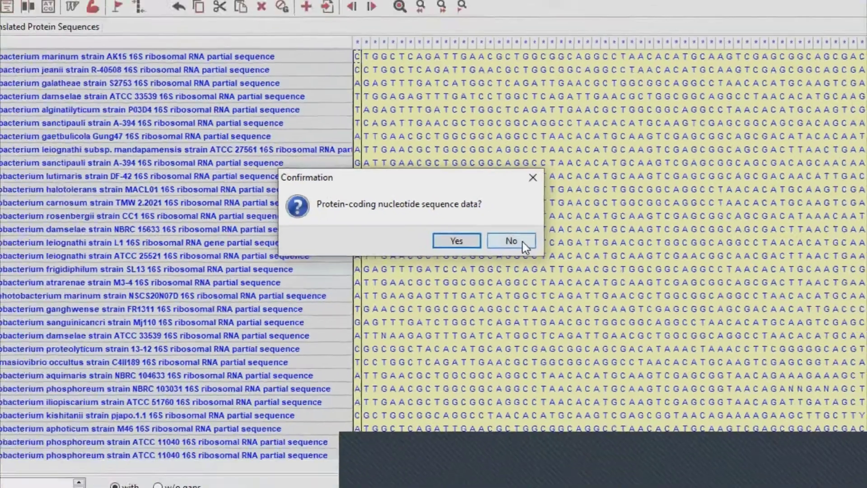
pyautogui.click(511, 245)
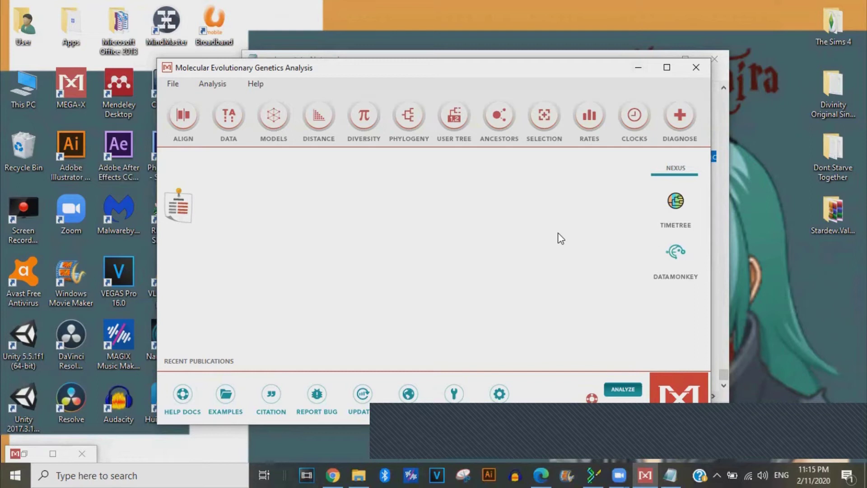
# Open '16S rRNA gene sequence alignment.meg' from the main window as the active data.
pyautogui.click(172, 84)
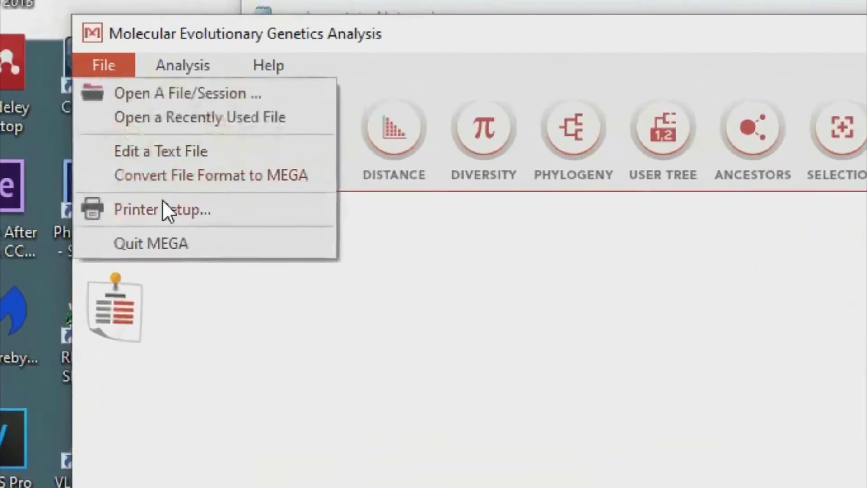
pyautogui.click(167, 96)
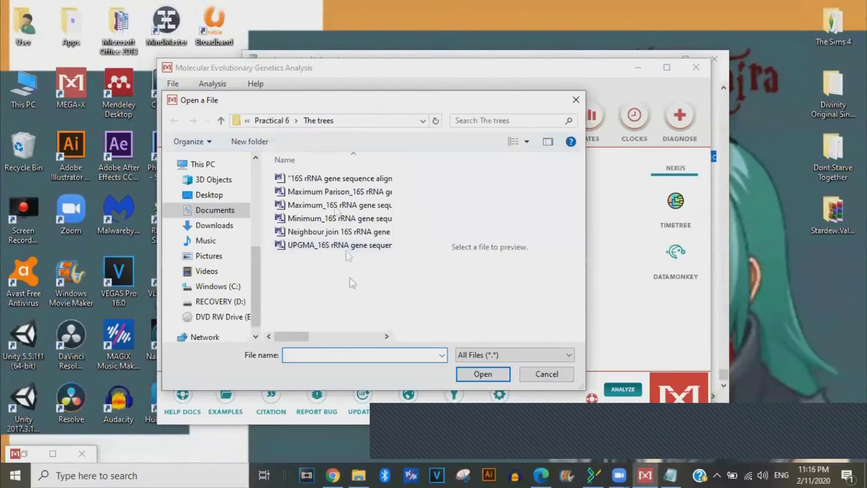
pyautogui.click(381, 179)
pyautogui.click(482, 374)
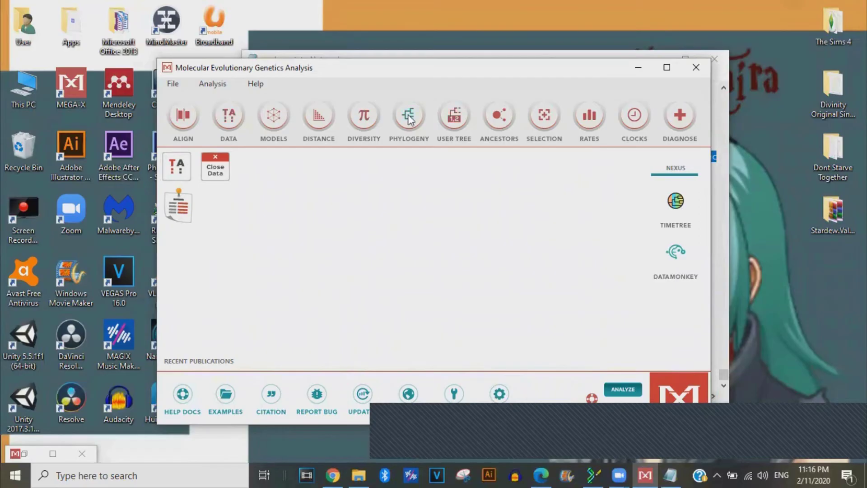
# Construct a Maximum Likelihood tree on the active data with Bootstrap testing at 100 replications.
pyautogui.click(409, 118)
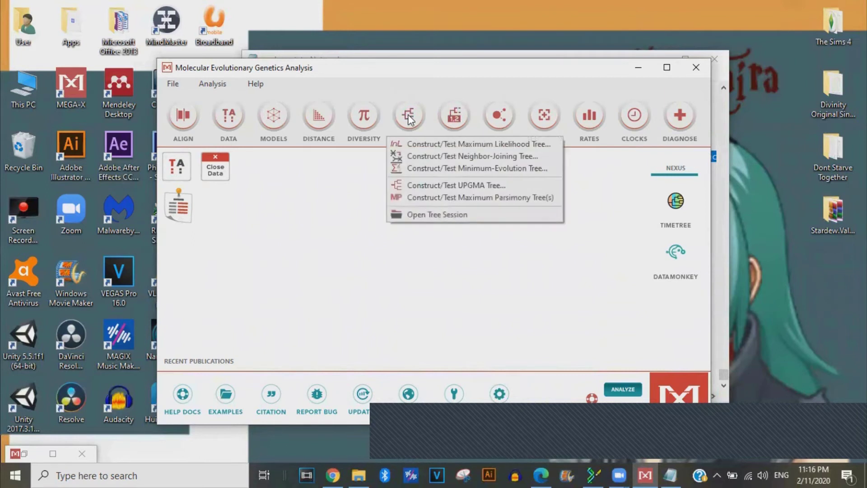
pyautogui.click(460, 145)
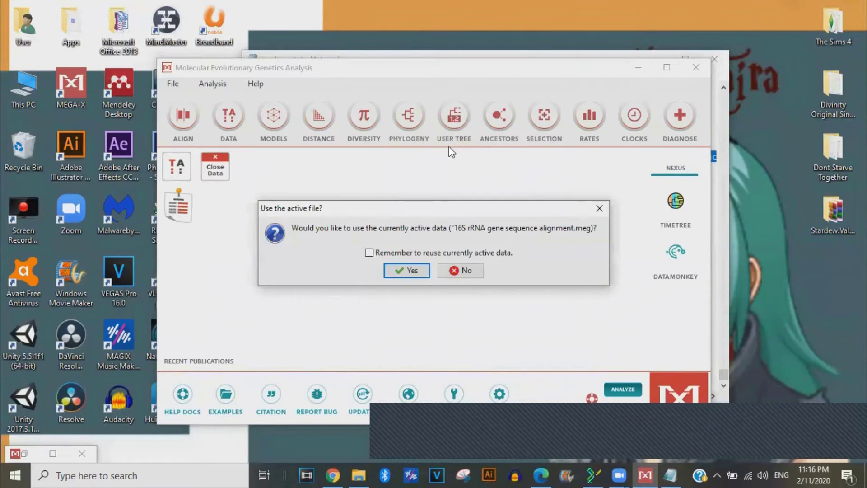
pyautogui.click(406, 271)
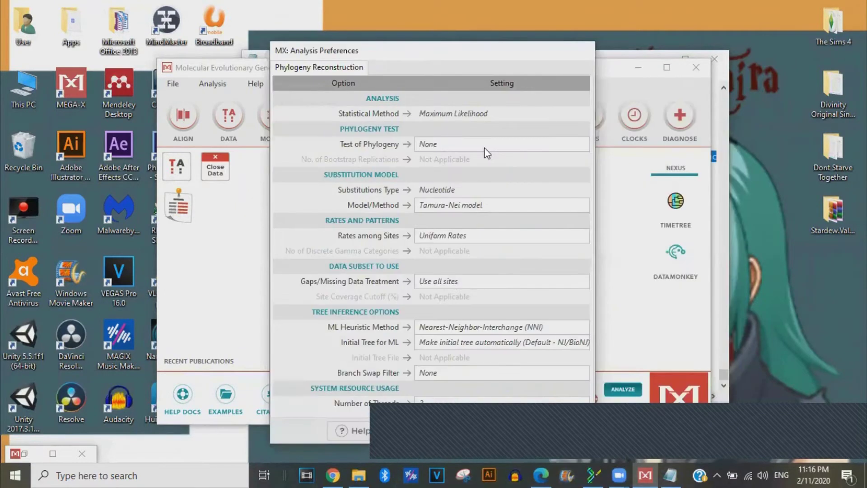
pyautogui.click(484, 145)
pyautogui.click(484, 167)
pyautogui.doubleClick(429, 157)
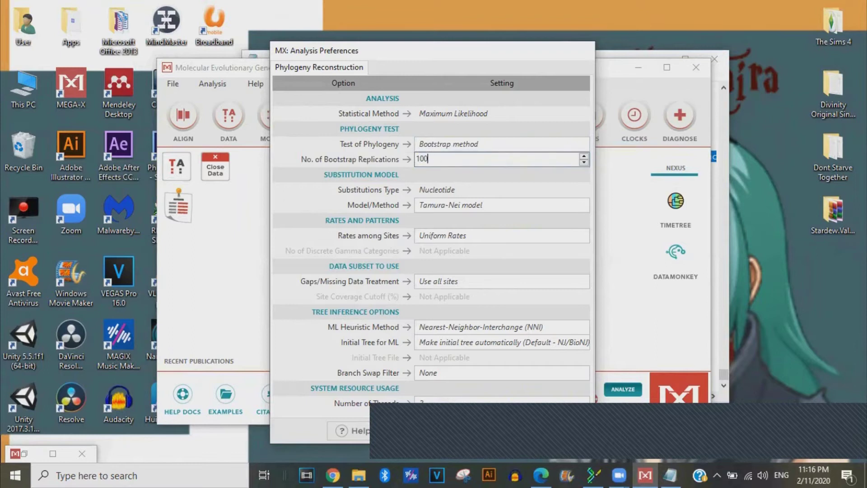
pyautogui.write('100')
pyautogui.click(518, 432)
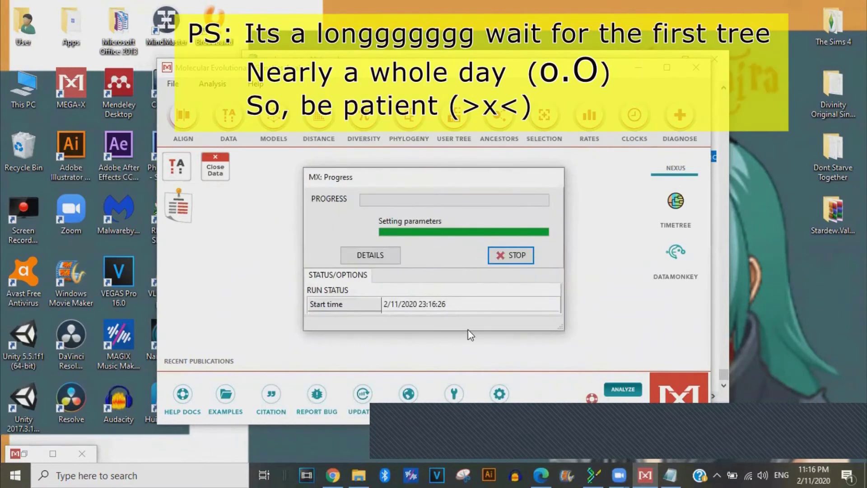